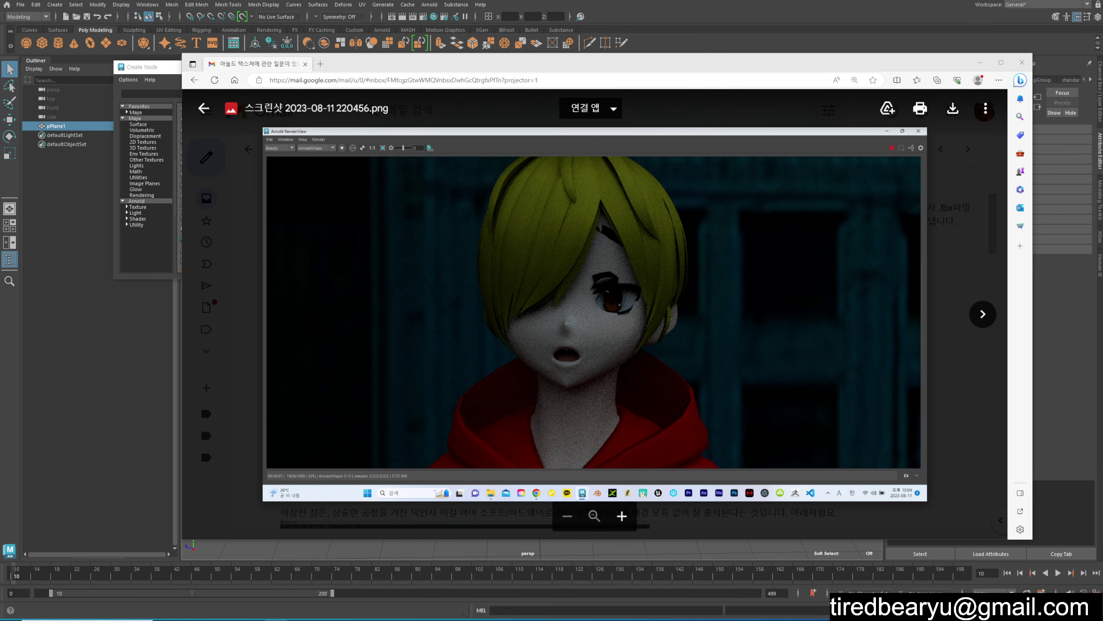
# Leave the Gmail render screenshot and bring the Maya scene back to the front.
pyautogui.hotkey('alt', 'Tab')
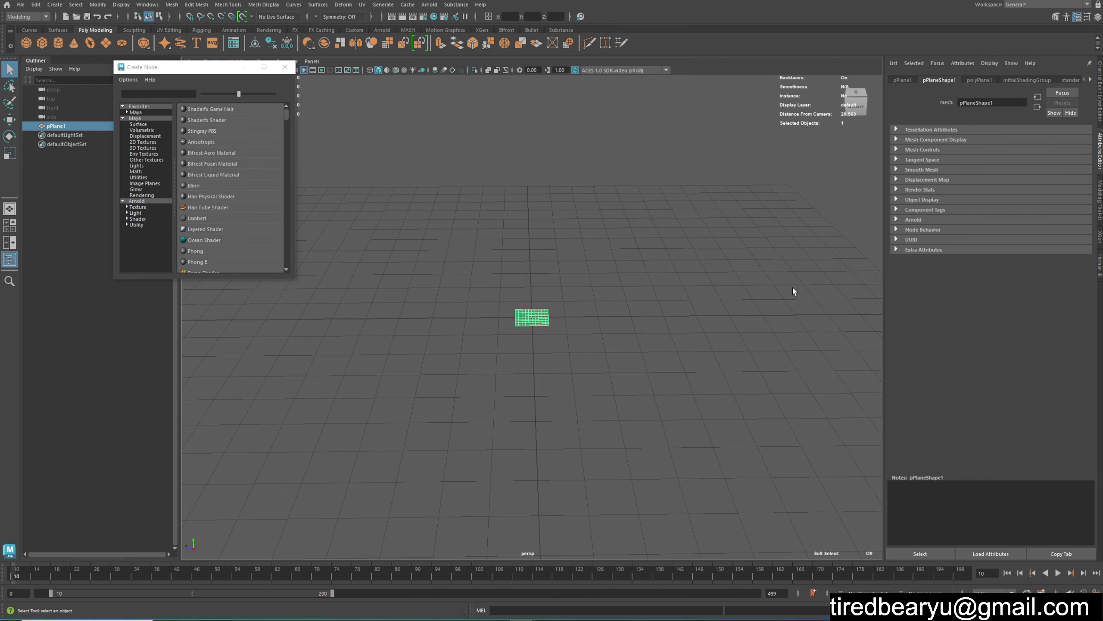
# Marquee-select the small eyebrow plane in the viewport.
pyautogui.moveTo(486, 312); pyautogui.dragTo(669, 417)
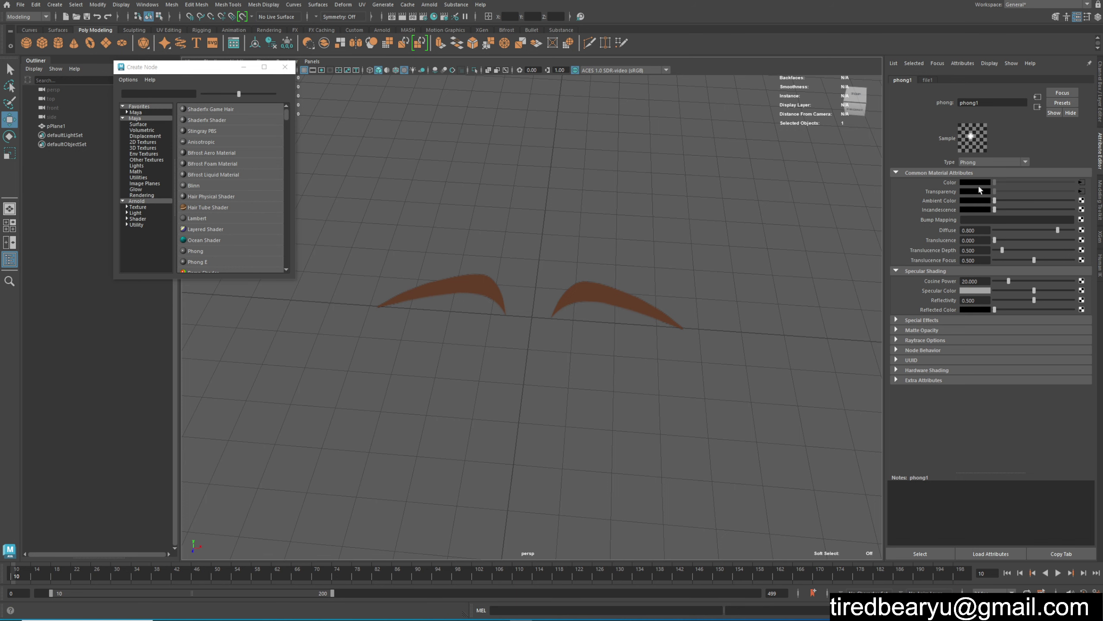
# Render the eyebrow plane in Arnold RenderView and bring up phong1's material type list.
pyautogui.moveTo(721, 254)
pyautogui.keyDown('alt'); pyautogui.mouseDown()
pyautogui.moveTo(763, 264)
pyautogui.moveTo(735, 246)
pyautogui.moveTo(791, 246)
pyautogui.moveTo(738, 209)
pyautogui.mouseUp(); pyautogui.keyUp('alt')
pyautogui.click(429, 4)
pyautogui.click(647, 273)
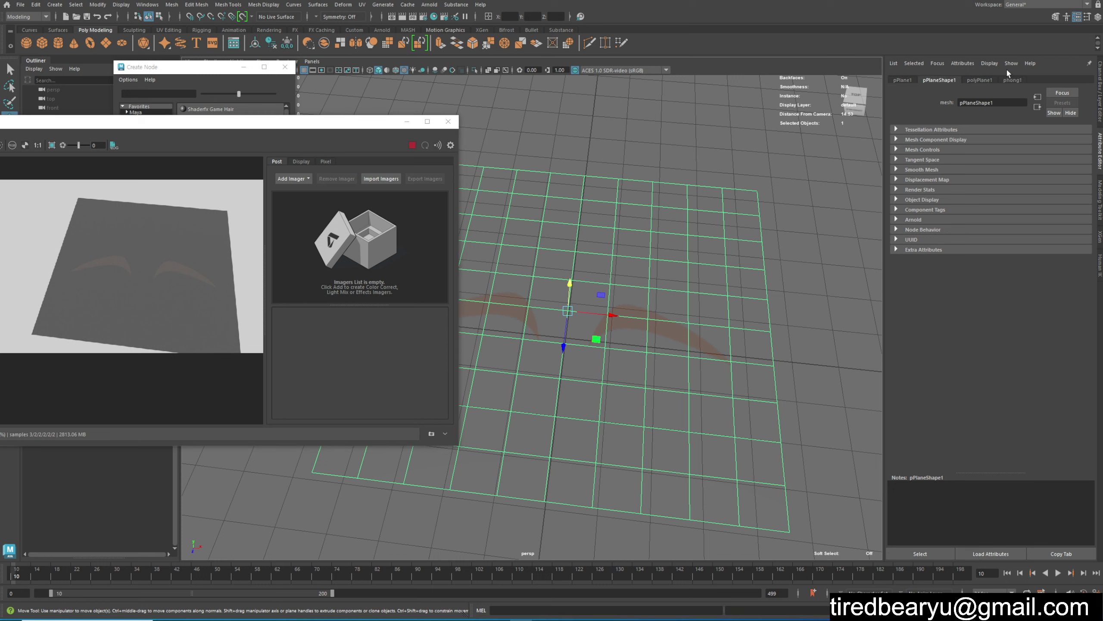
pyautogui.click(1011, 80)
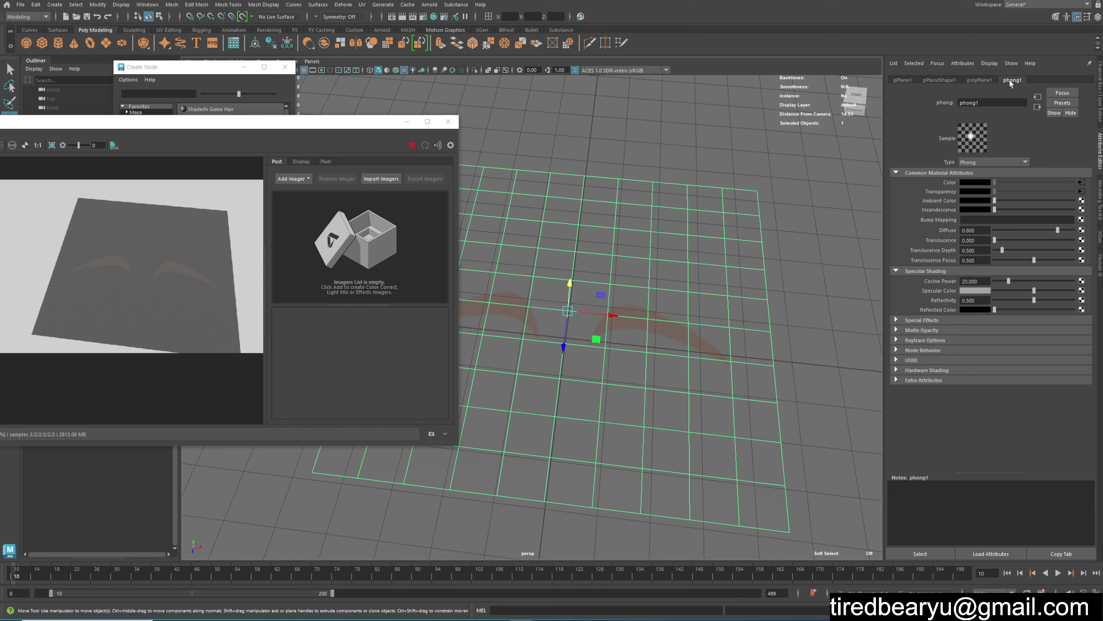
pyautogui.click(999, 161)
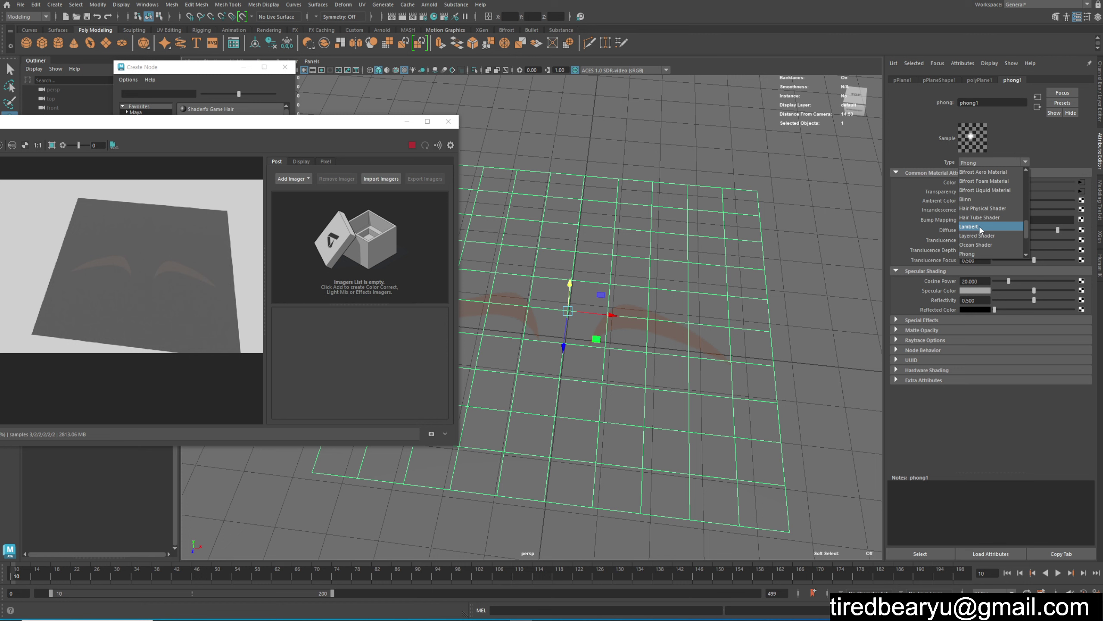
# Change the material type to Blinn, then to Lambert, checking its colour texture.
pyautogui.click(973, 199)
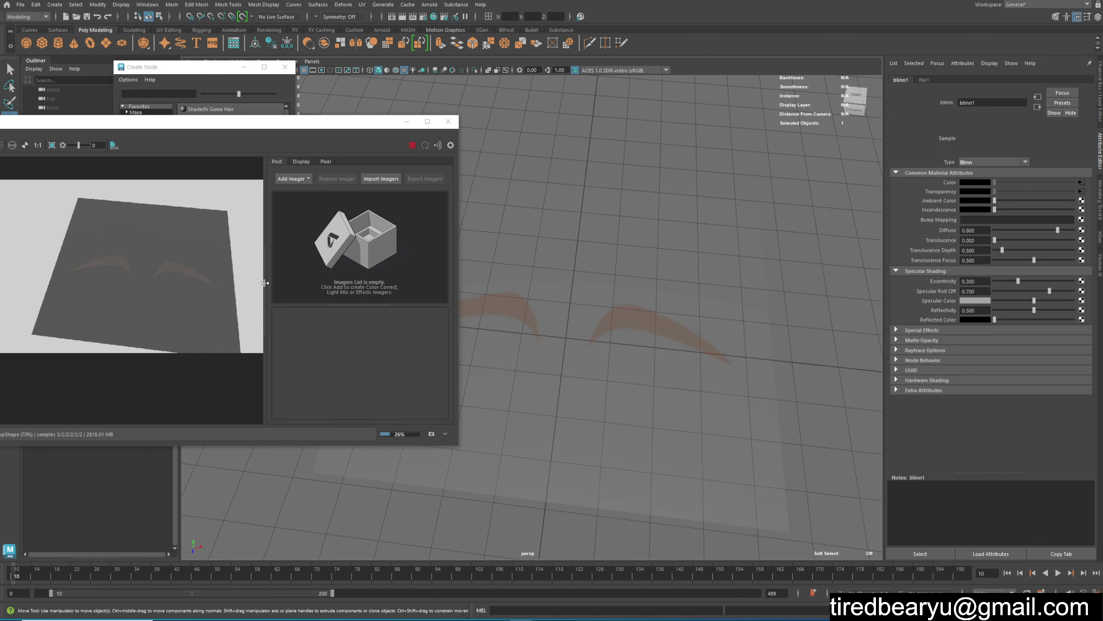
pyautogui.click(978, 162)
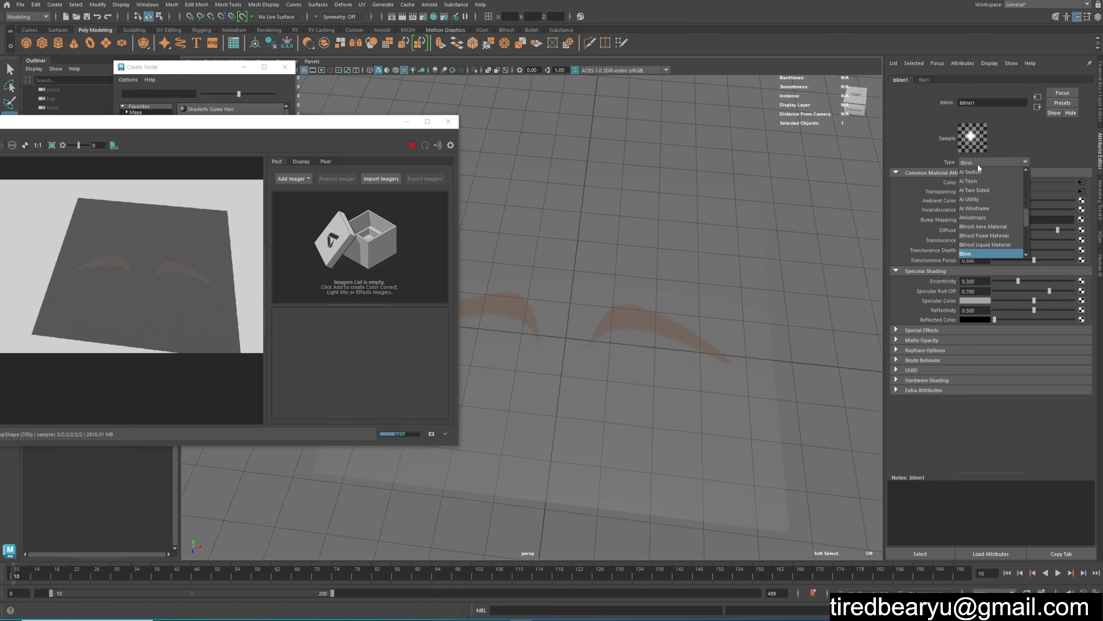
pyautogui.click(969, 226)
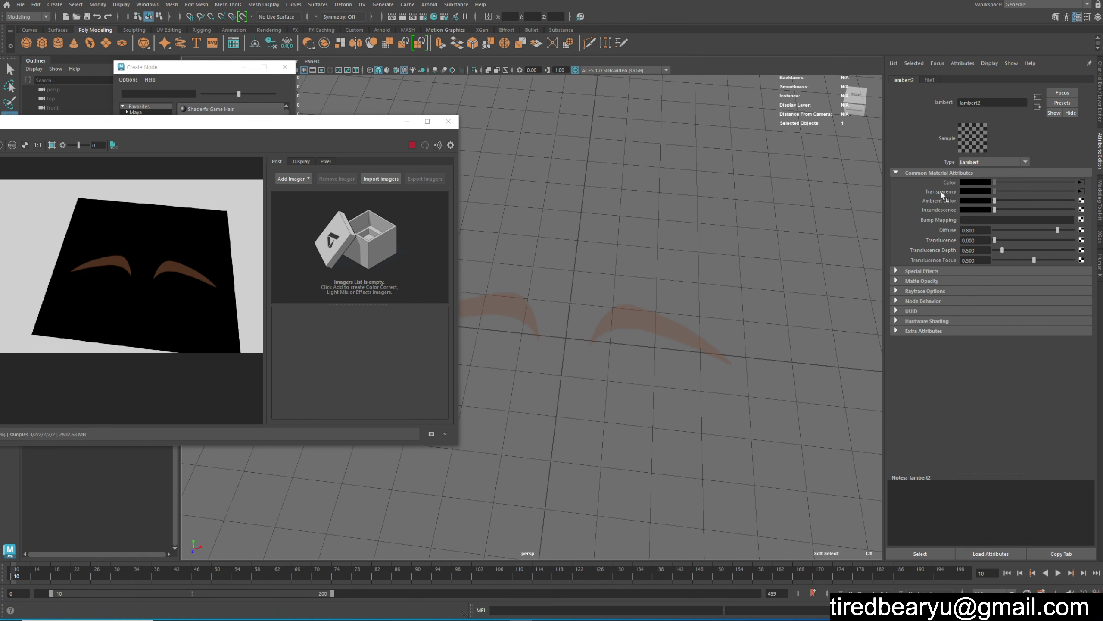
pyautogui.click(1081, 182)
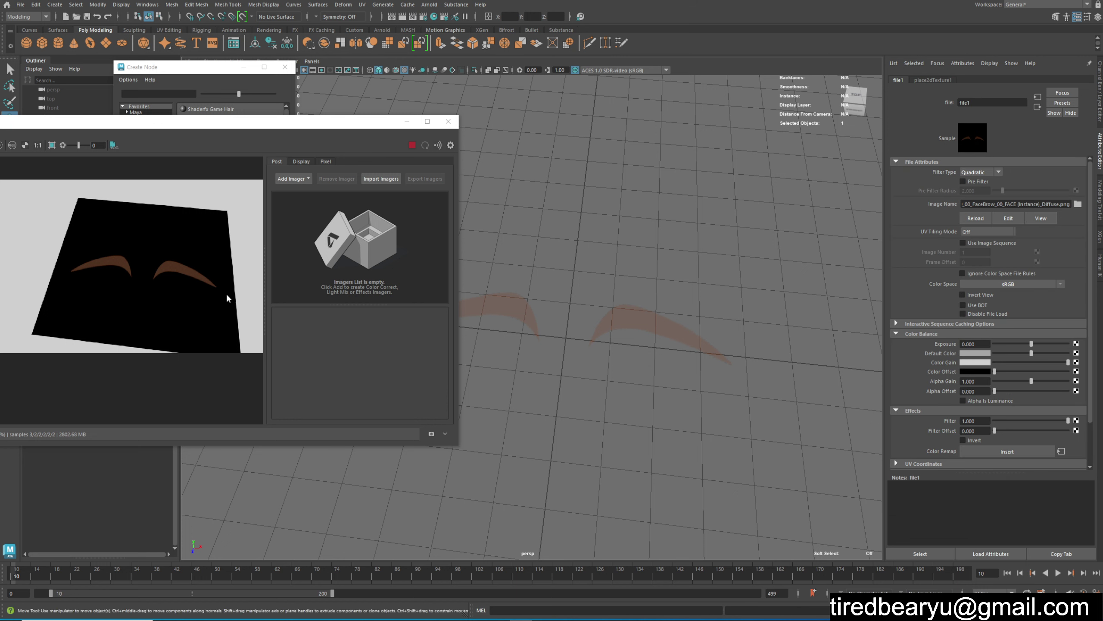
pyautogui.click(1034, 99)
# Break the Transparency connection on lambert2 and start assigning a new transparency map.
pyautogui.rightClick(936, 183)
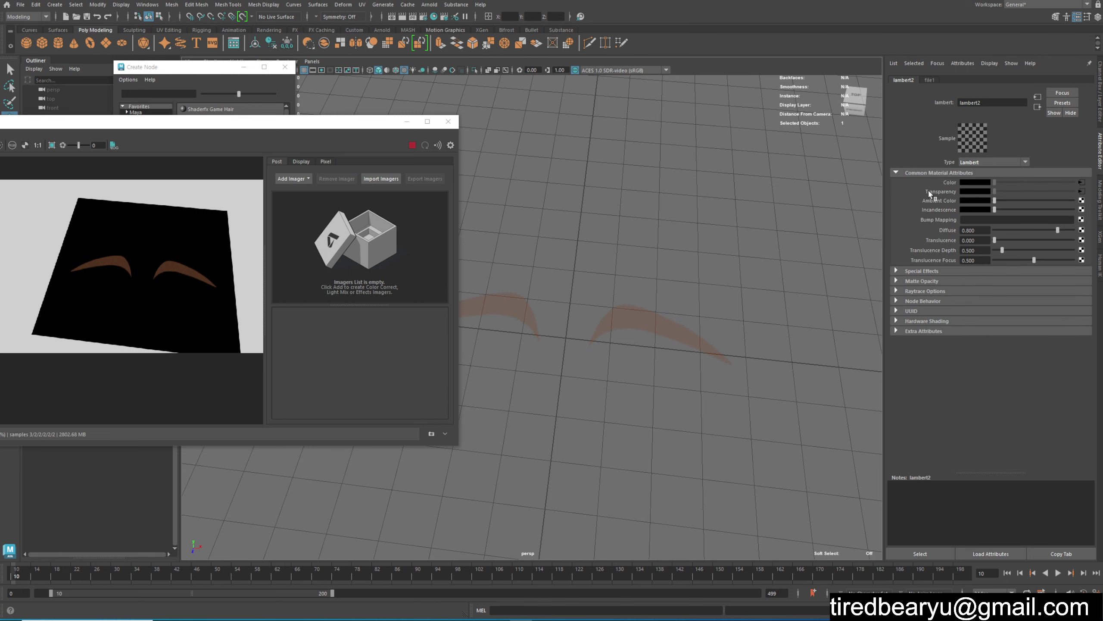
pyautogui.rightClick(935, 191)
pyautogui.click(951, 217)
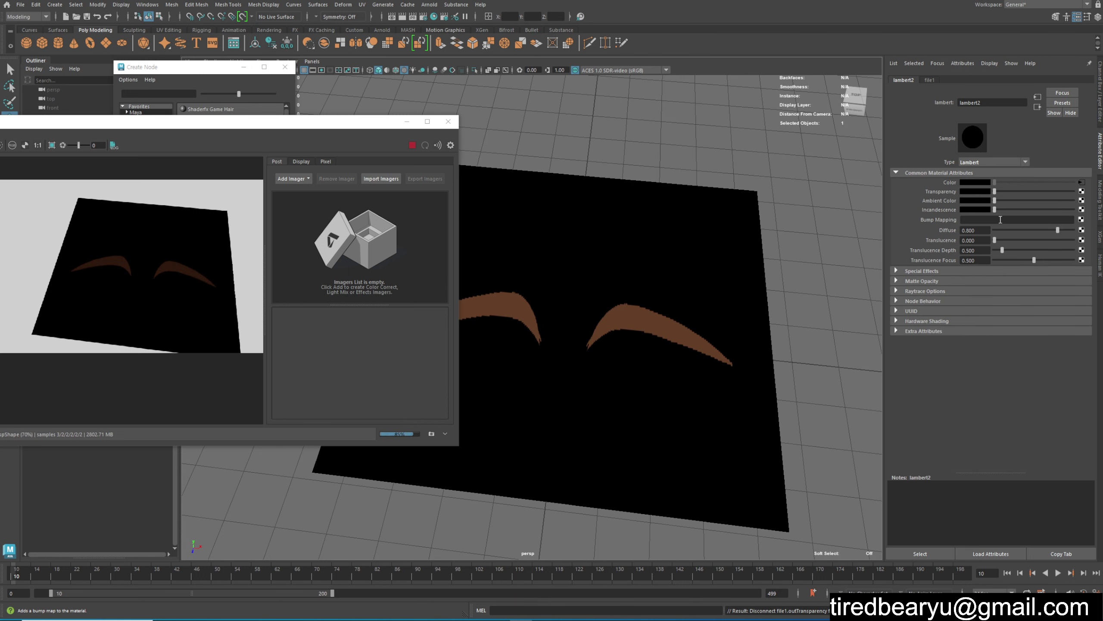
pyautogui.click(1082, 191)
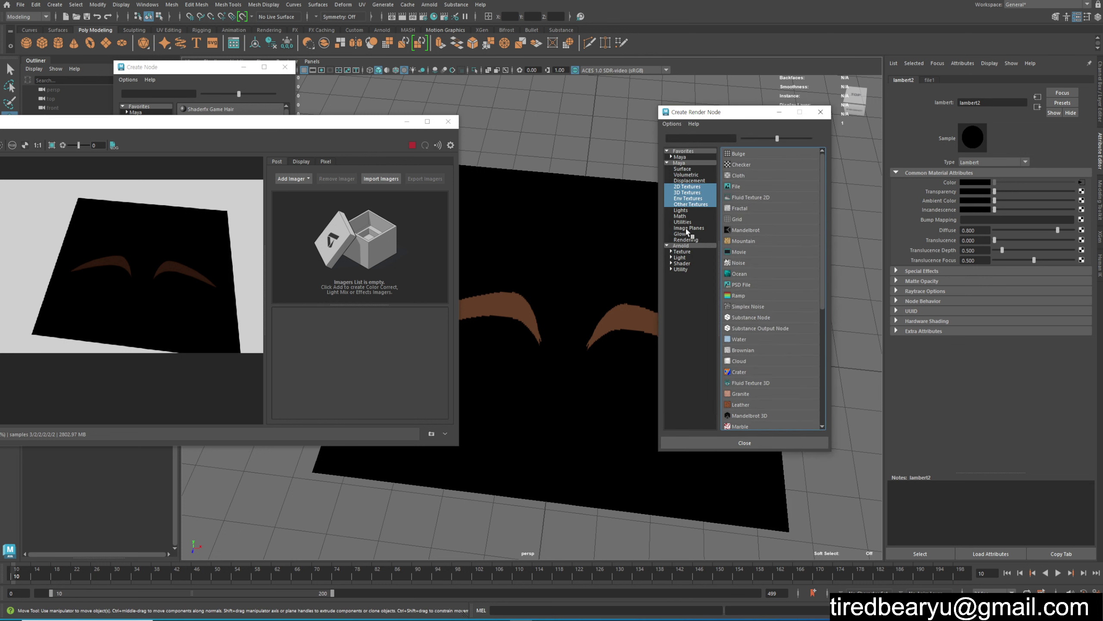
# Drive transparency with a File texture loading the FaceBrow Opacity.png image.
pyautogui.click(742, 189)
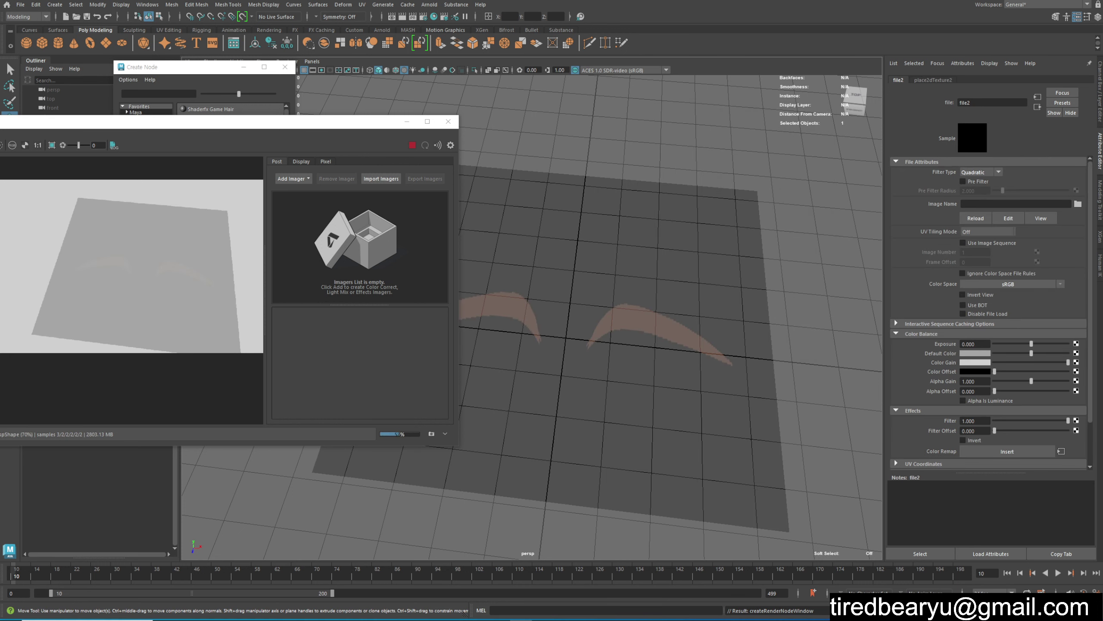
pyautogui.click(1078, 203)
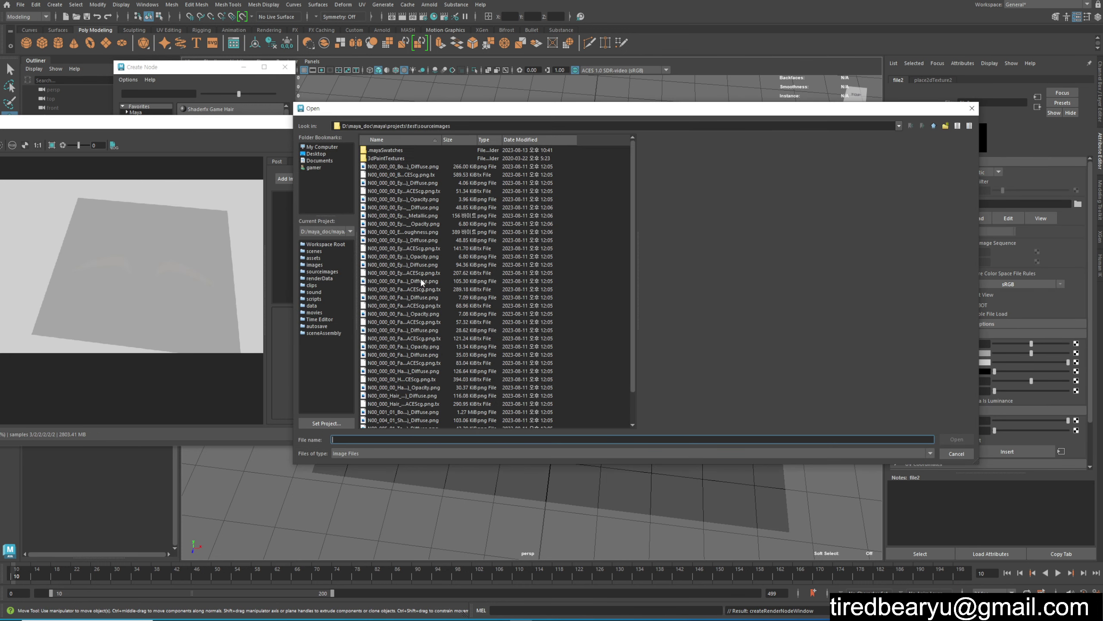
pyautogui.click(423, 280)
pyautogui.click(430, 306)
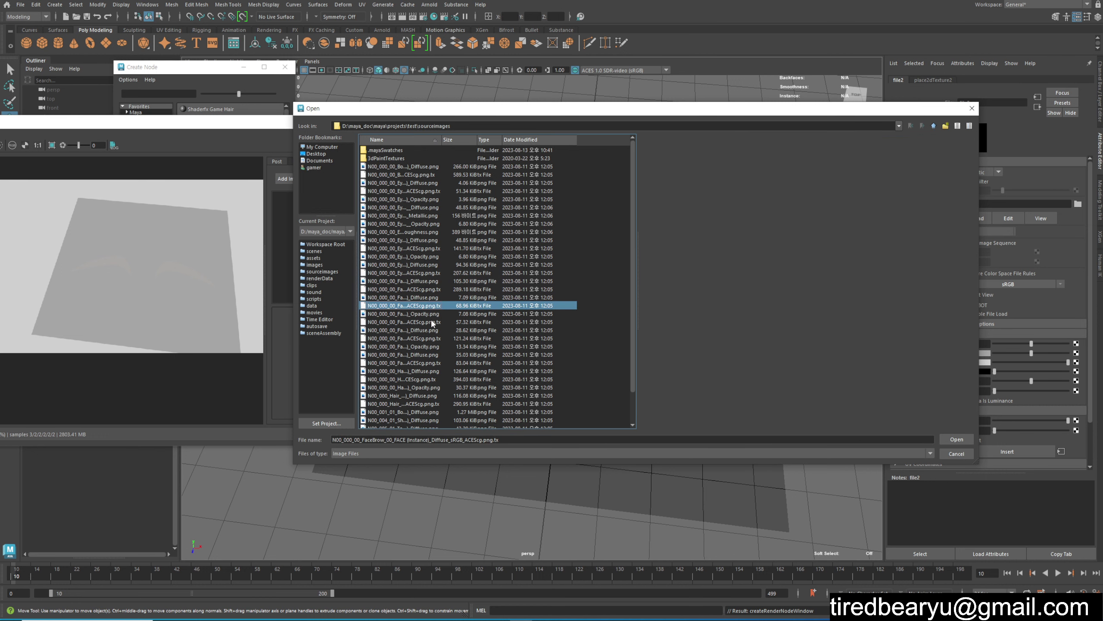
pyautogui.click(434, 330)
pyautogui.click(438, 322)
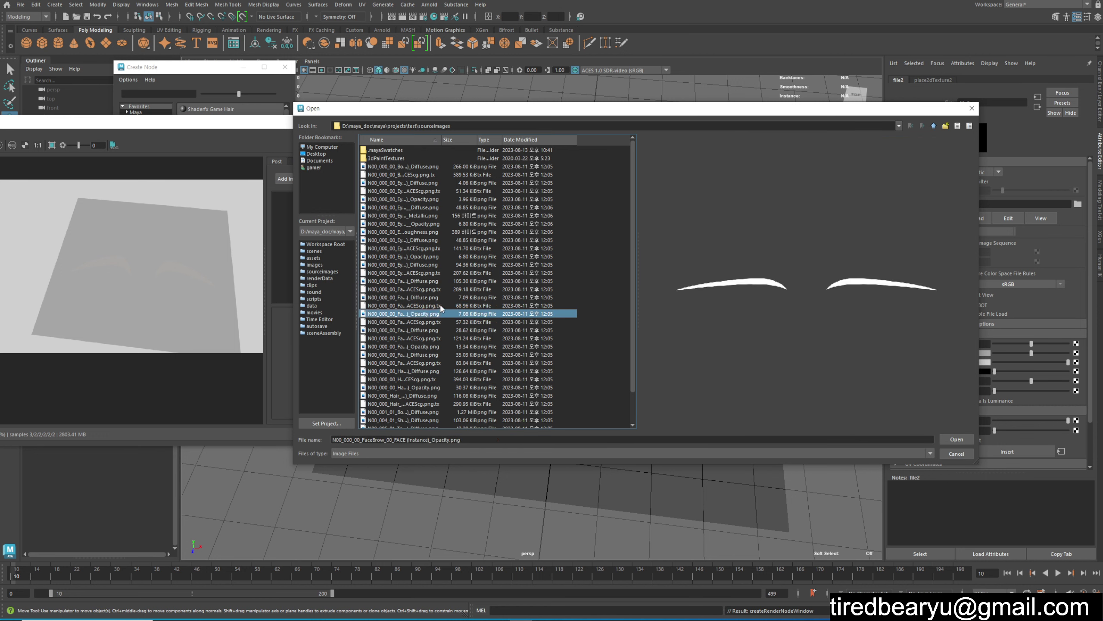
pyautogui.doubleClick(439, 316)
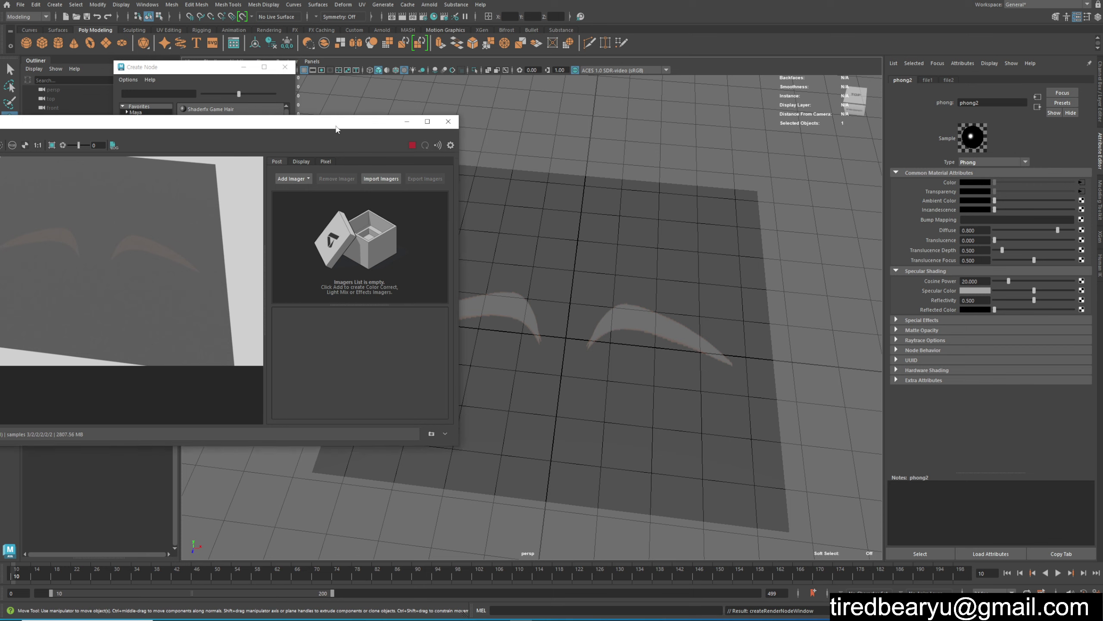
pyautogui.moveTo(217, 121); pyautogui.dragTo(298, 94)
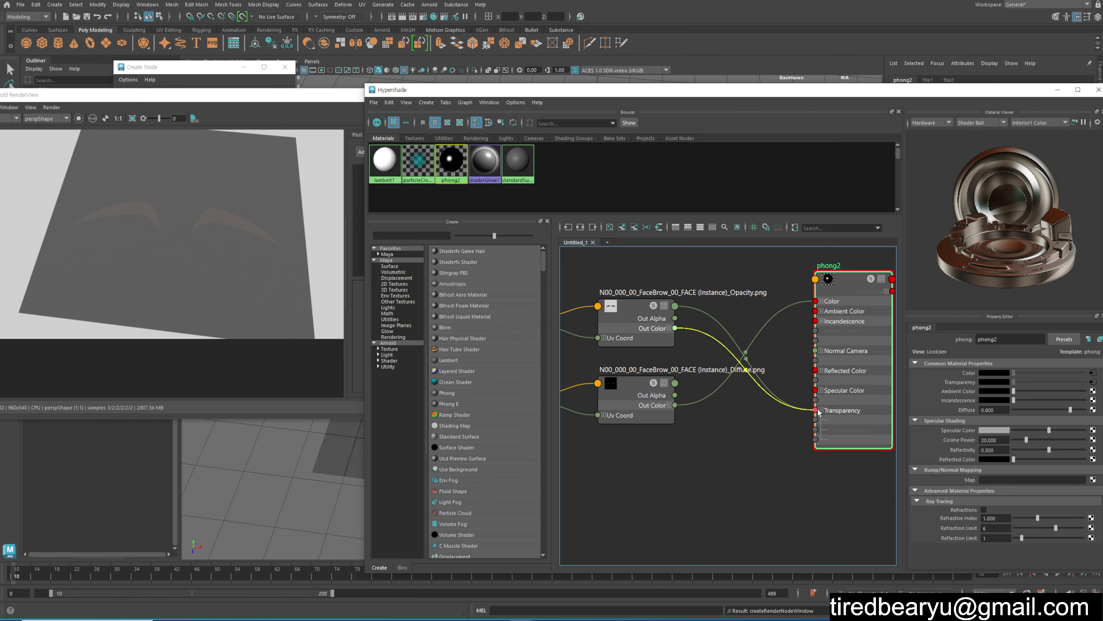
# Wire the Opacity texture into phong2 transparency and re-render with Arnold > Render.
pyautogui.moveTo(675, 328); pyautogui.dragTo(816, 410)
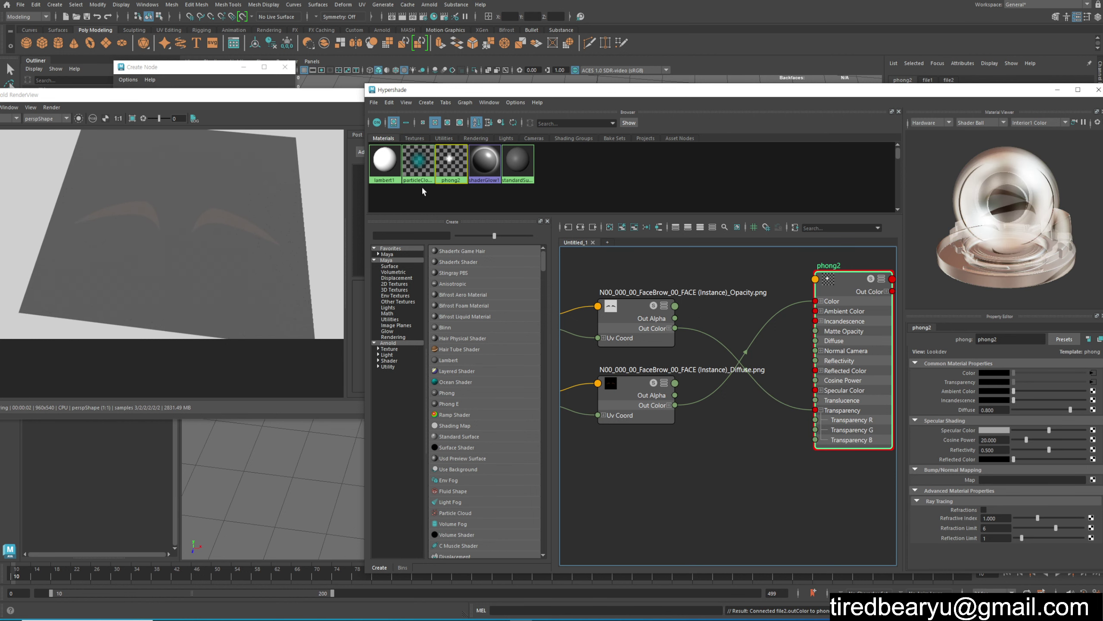
pyautogui.moveTo(333, 98); pyautogui.dragTo(377, 83)
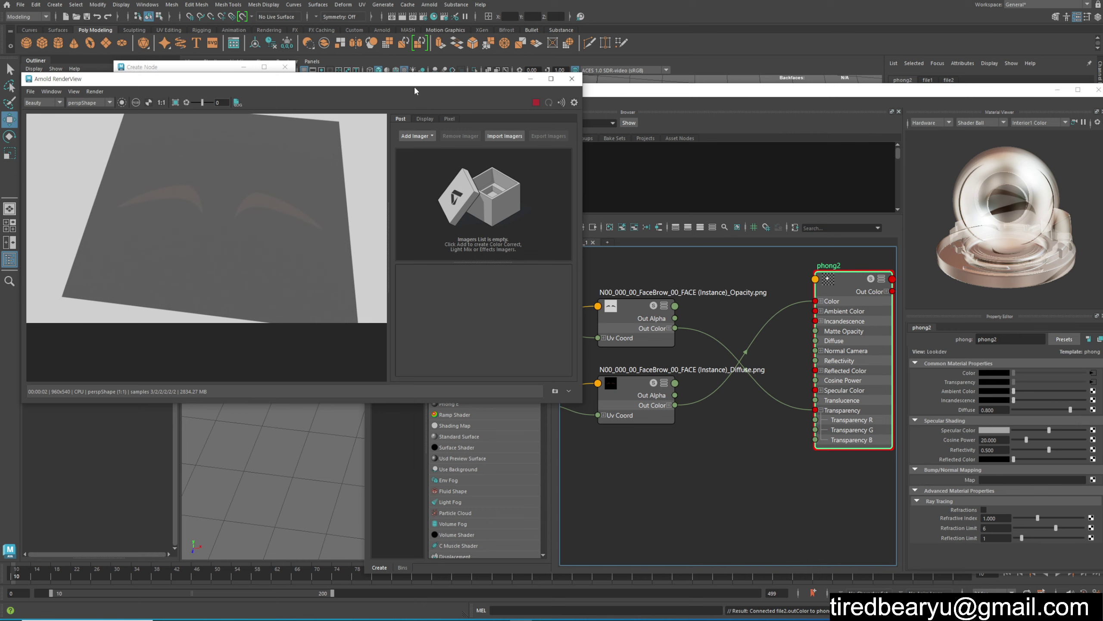
pyautogui.click(571, 80)
pyautogui.click(429, 4)
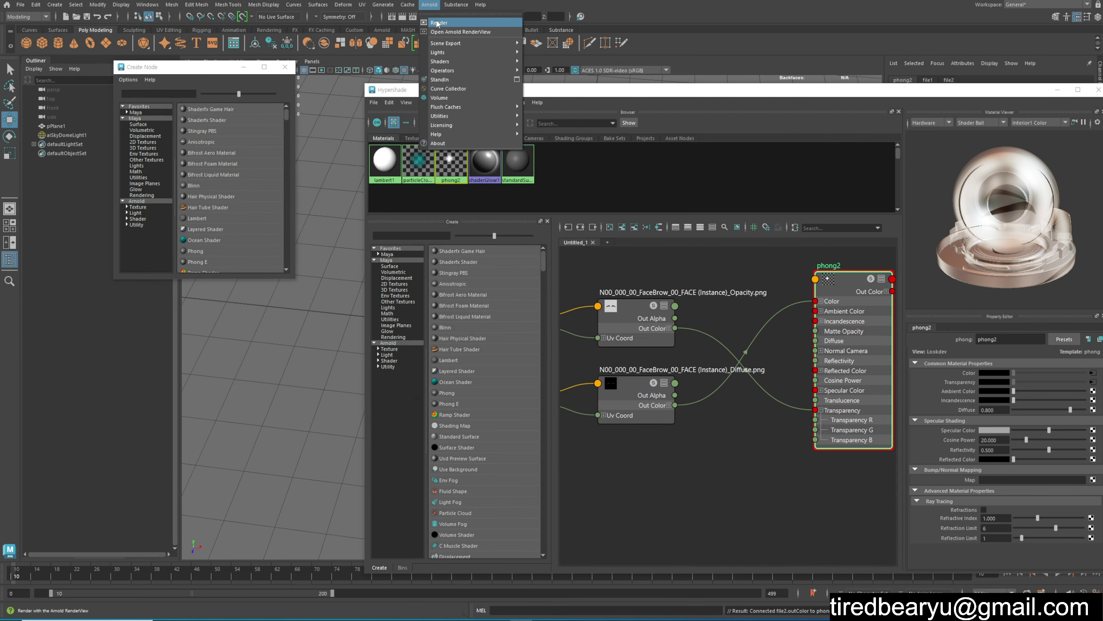
pyautogui.click(437, 23)
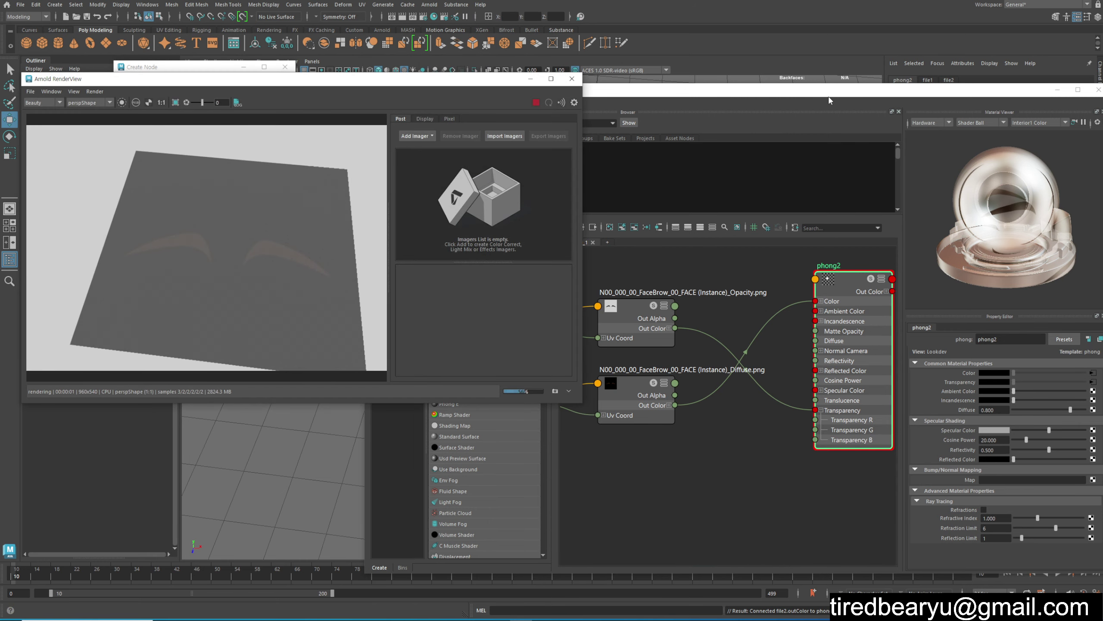
# Close the Hypershade window and reselect the plane in the viewport.
pyautogui.moveTo(827, 99); pyautogui.dragTo(837, 100)
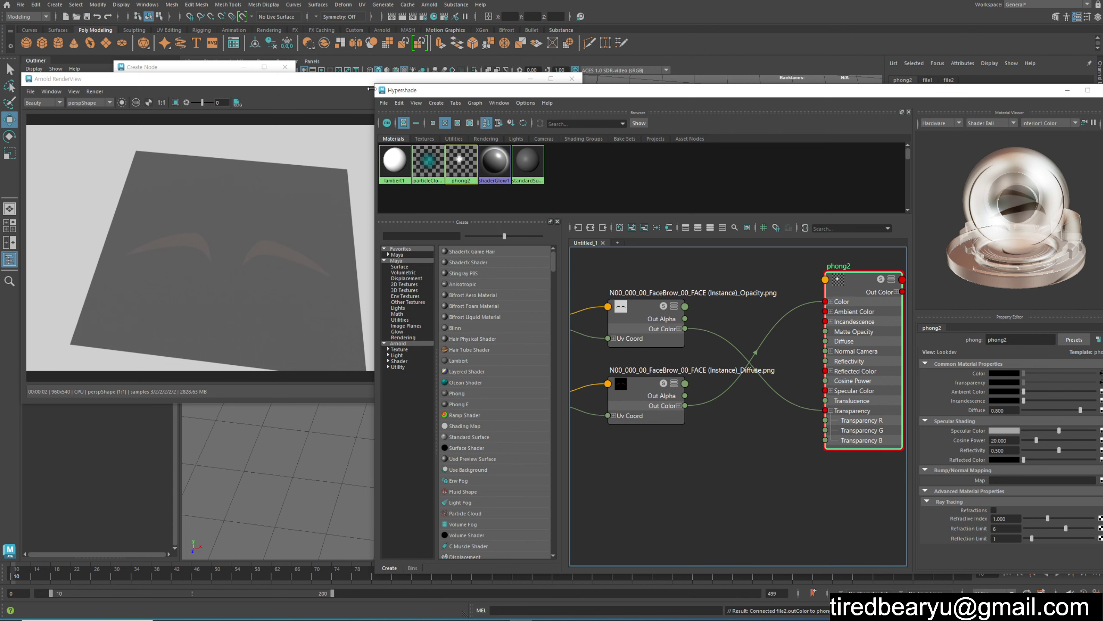
pyautogui.moveTo(374, 86); pyautogui.dragTo(624, 136)
pyautogui.moveTo(749, 139); pyautogui.dragTo(570, 119)
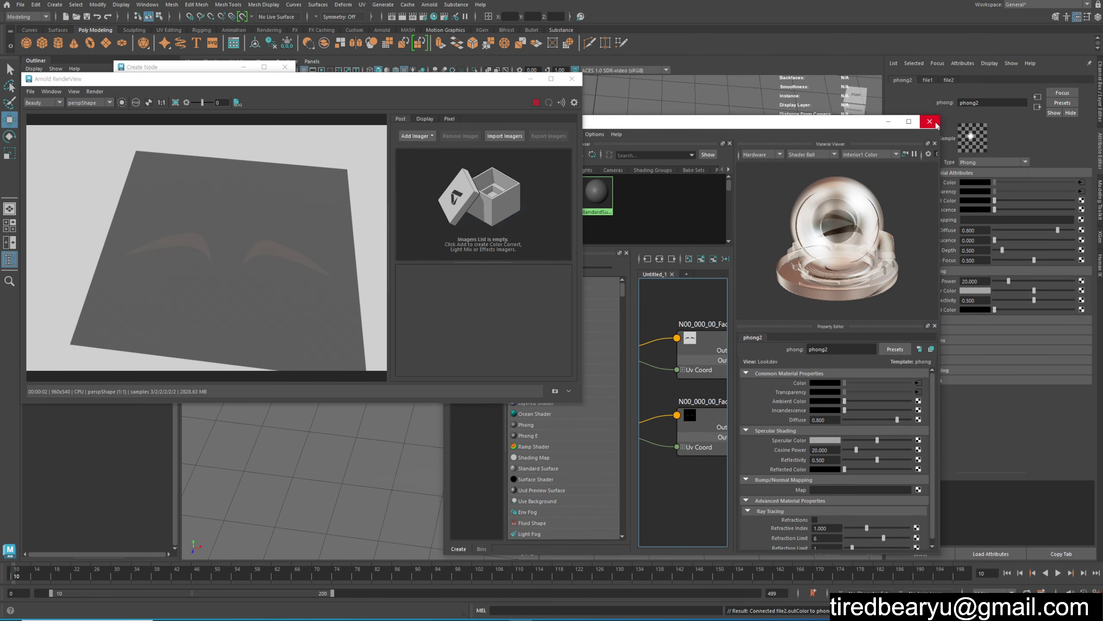
pyautogui.click(929, 122)
pyautogui.click(681, 293)
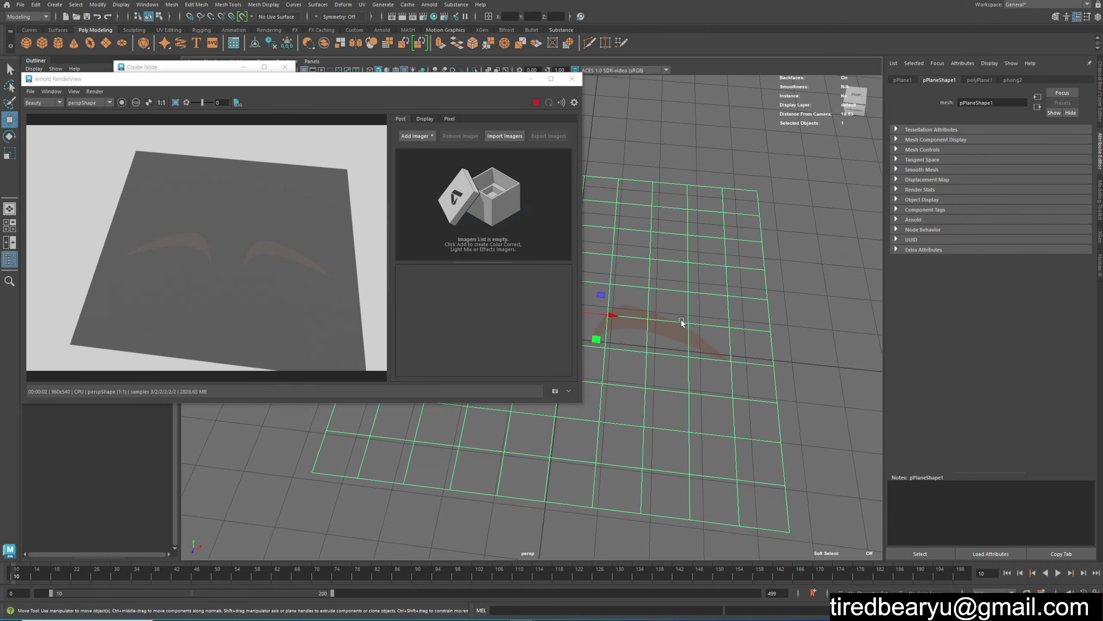
# Assign a new Standard Surface material to the plane through the Assign Favorite Material menu.
pyautogui.moveTo(700, 291); pyautogui.dragTo(688, 533, button='right')
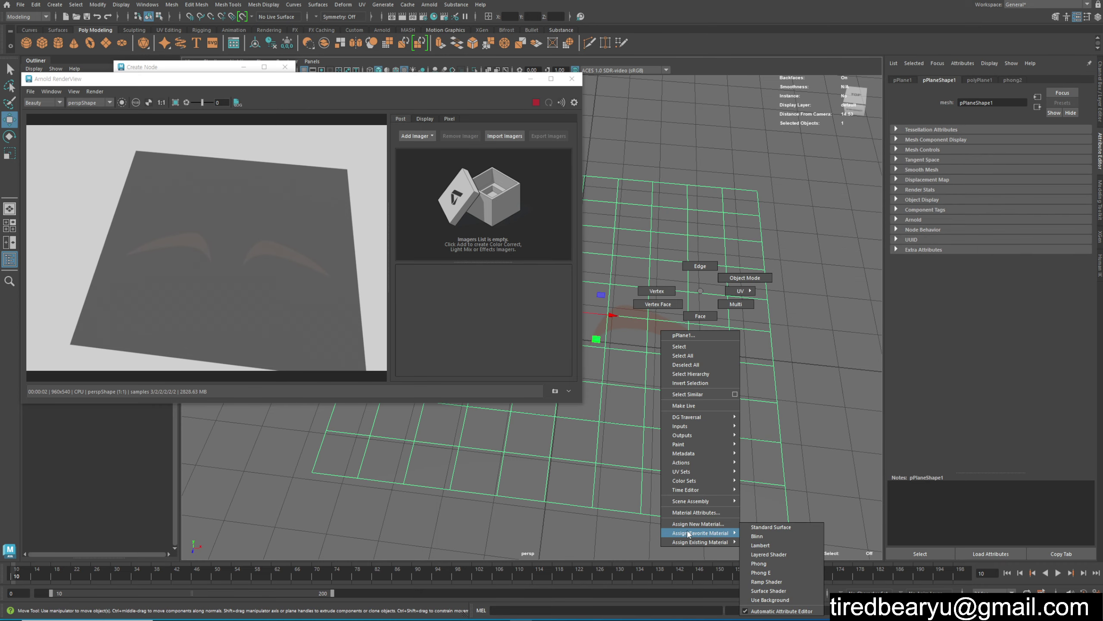
pyautogui.click(771, 527)
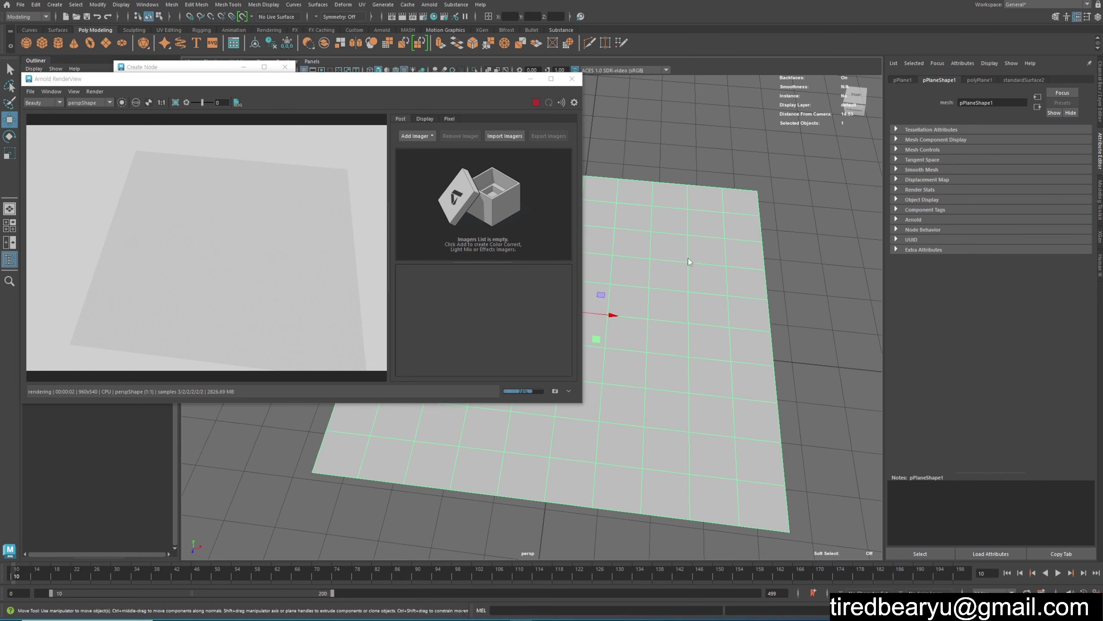
pyautogui.moveTo(689, 258); pyautogui.dragTo(675, 517, button='right')
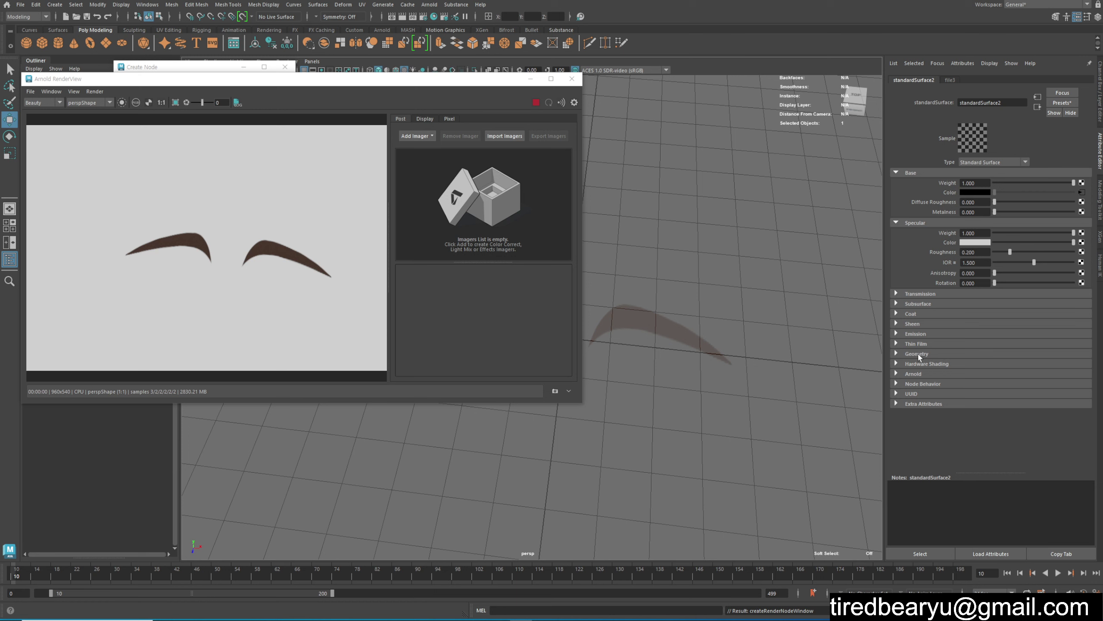
# Expand standardSurface2's Geometry section and inspect the file3 texture feeding its Opacity.
pyautogui.click(917, 354)
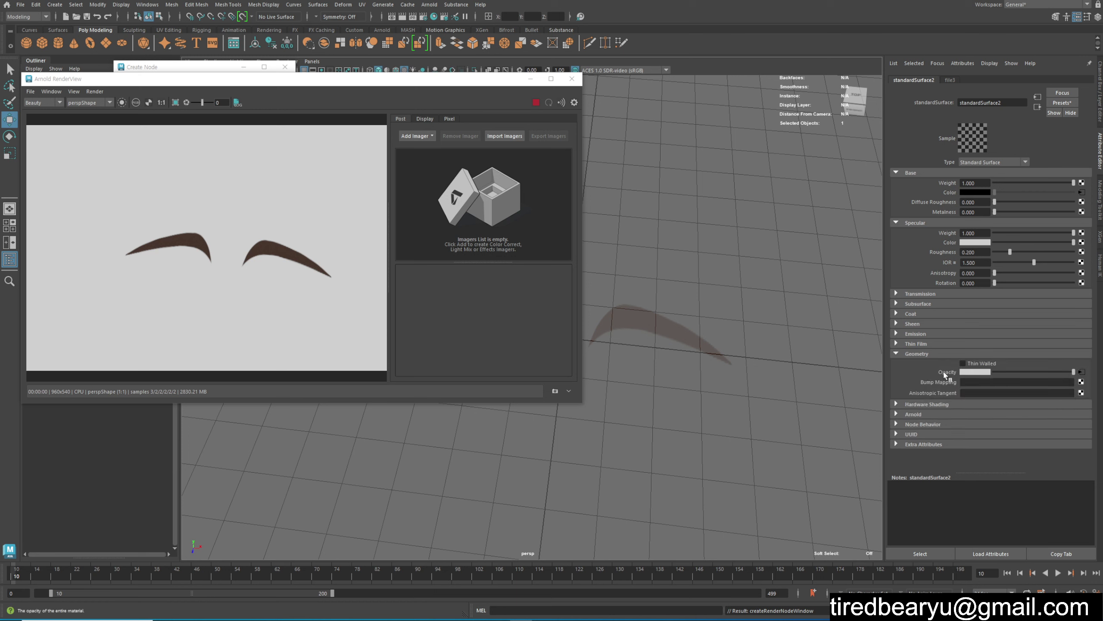
pyautogui.click(1083, 374)
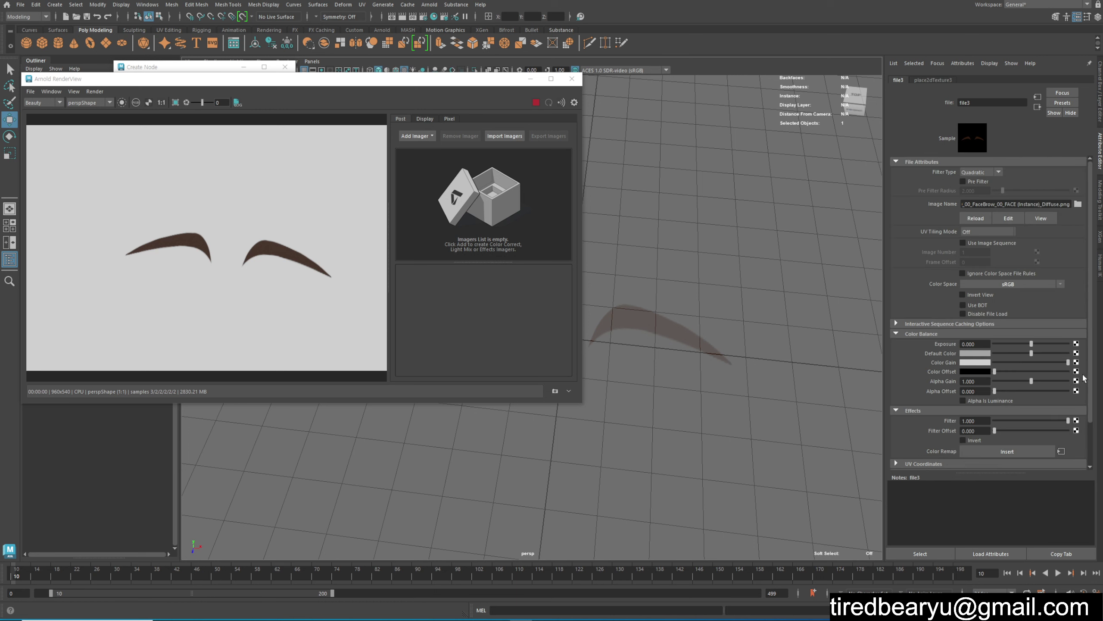
pyautogui.click(1038, 107)
pyautogui.scroll(-5, 207, 248)
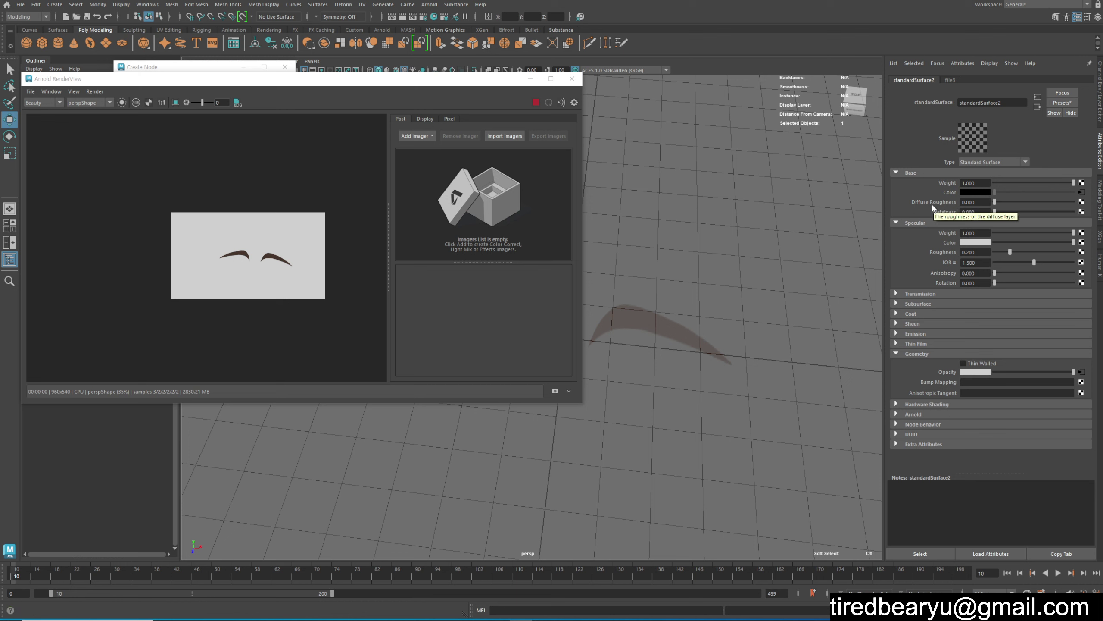
# Switch the eyebrow shader type to Ai Standard Surface.
pyautogui.click(969, 160)
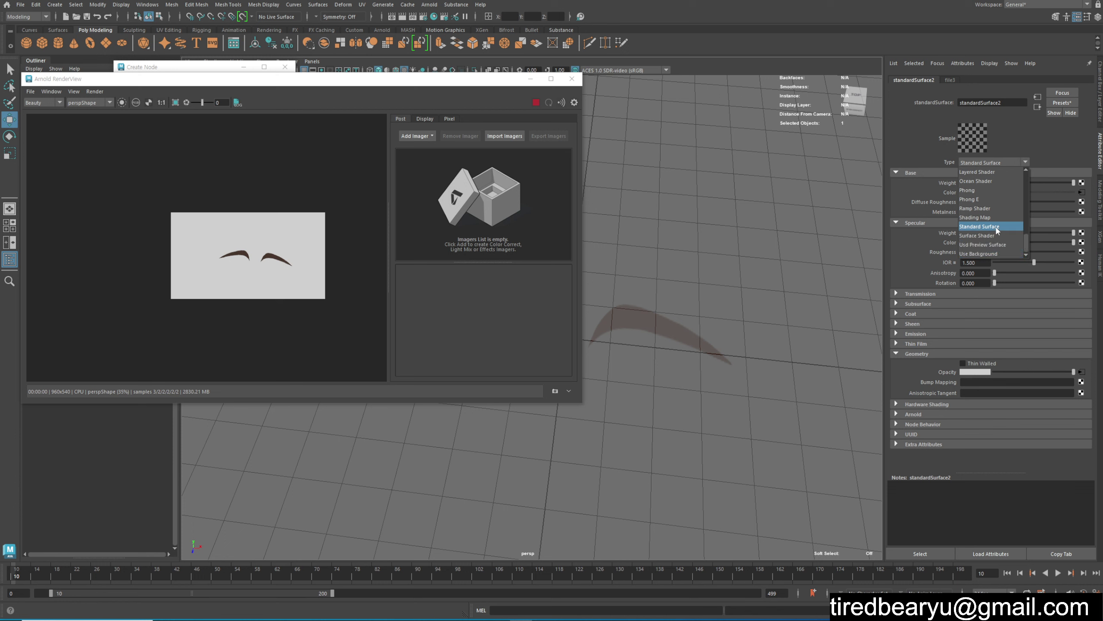
pyautogui.scroll(3, 996, 228)
pyautogui.scroll(2, 996, 226)
pyautogui.scroll(1, 994, 206)
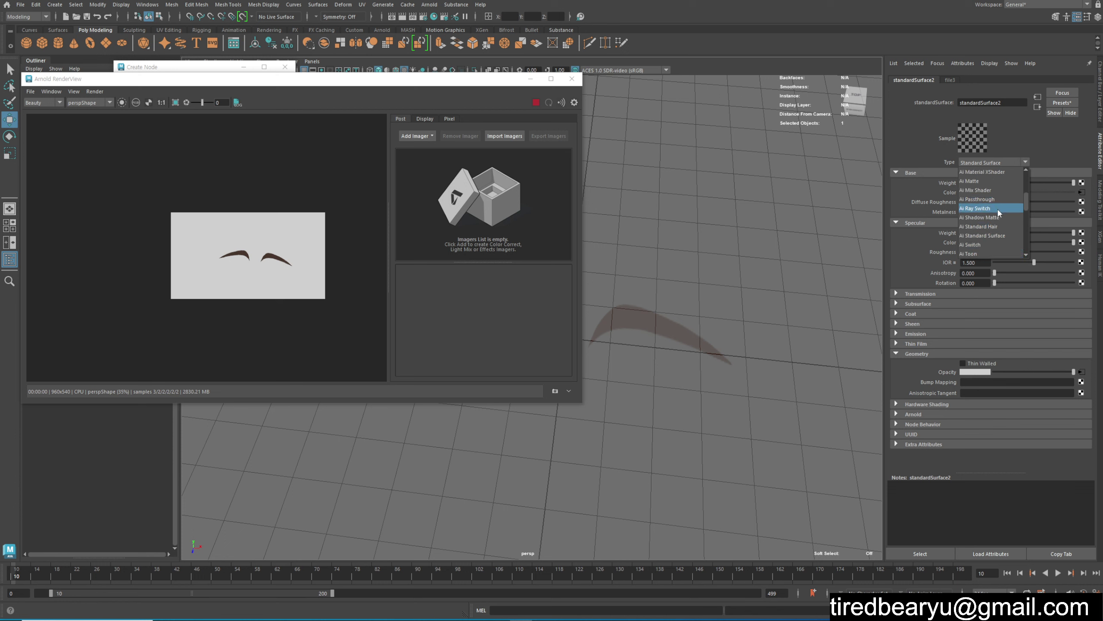
pyautogui.click(985, 235)
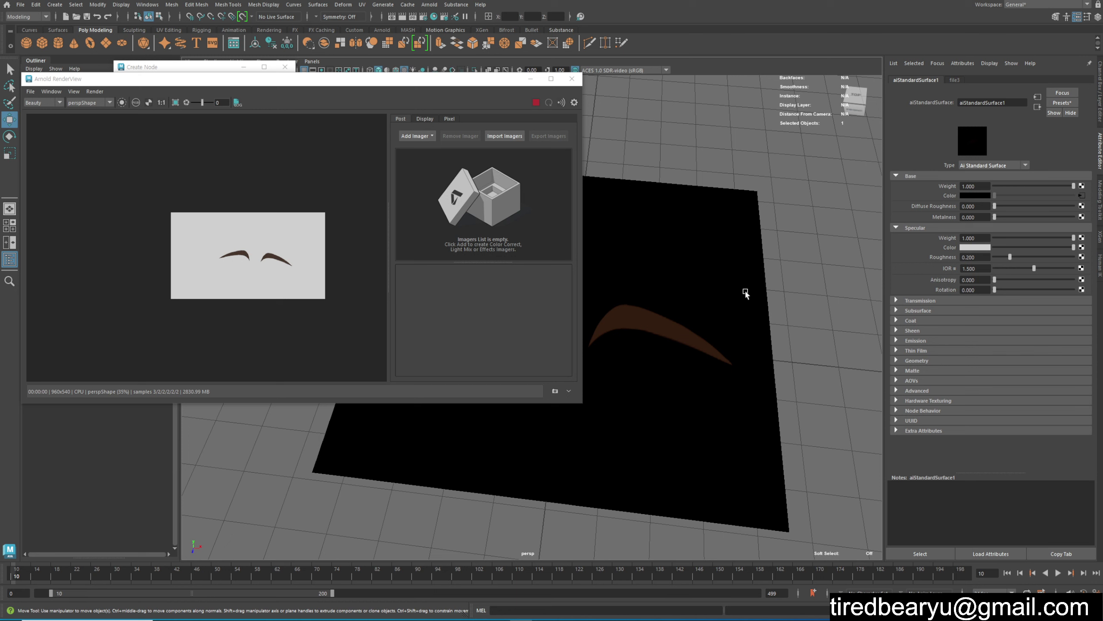
# Set the shader type back to Standard Surface and click the plane in the viewport.
pyautogui.click(984, 165)
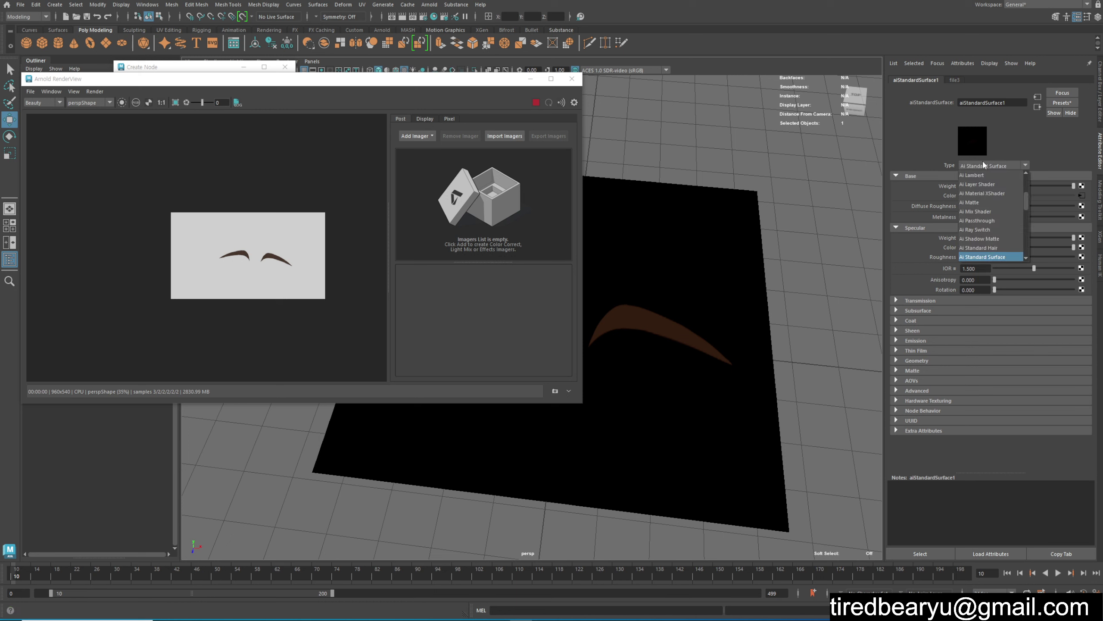
pyautogui.scroll(-3, 999, 243)
pyautogui.scroll(-3, 1002, 242)
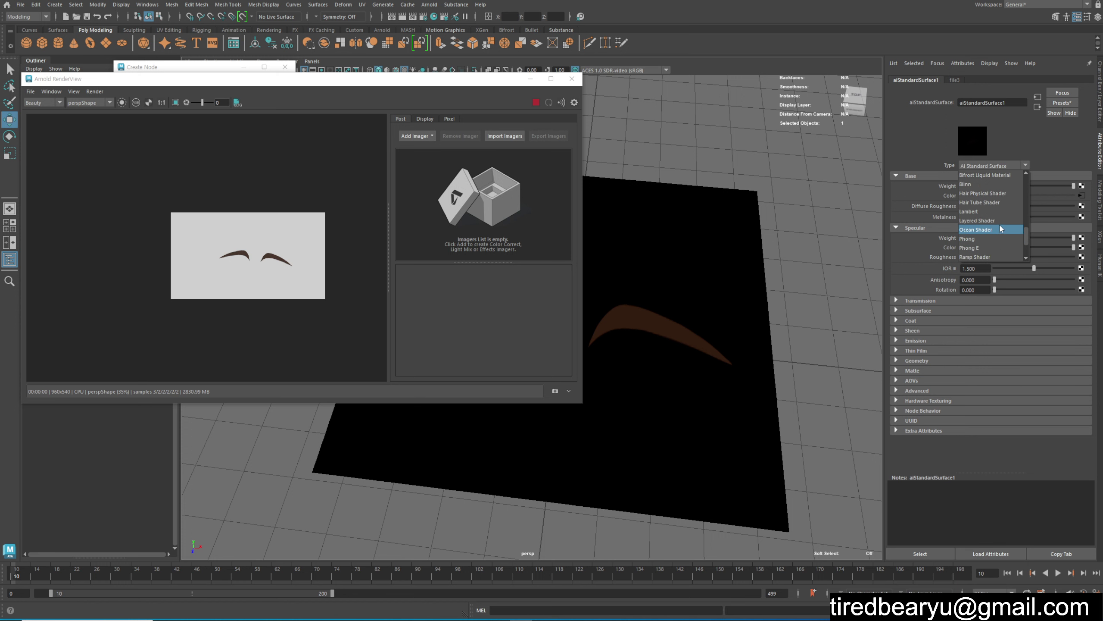
pyautogui.scroll(-2, 999, 228)
pyautogui.scroll(-2, 998, 230)
pyautogui.scroll(-1, 998, 234)
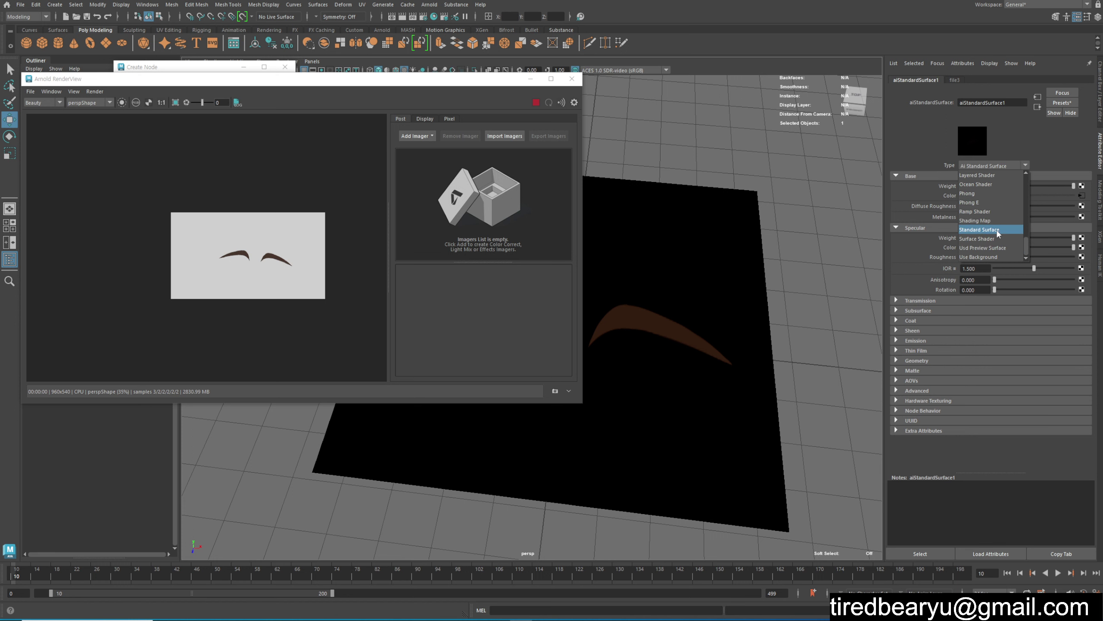
pyautogui.click(997, 234)
pyautogui.click(727, 511)
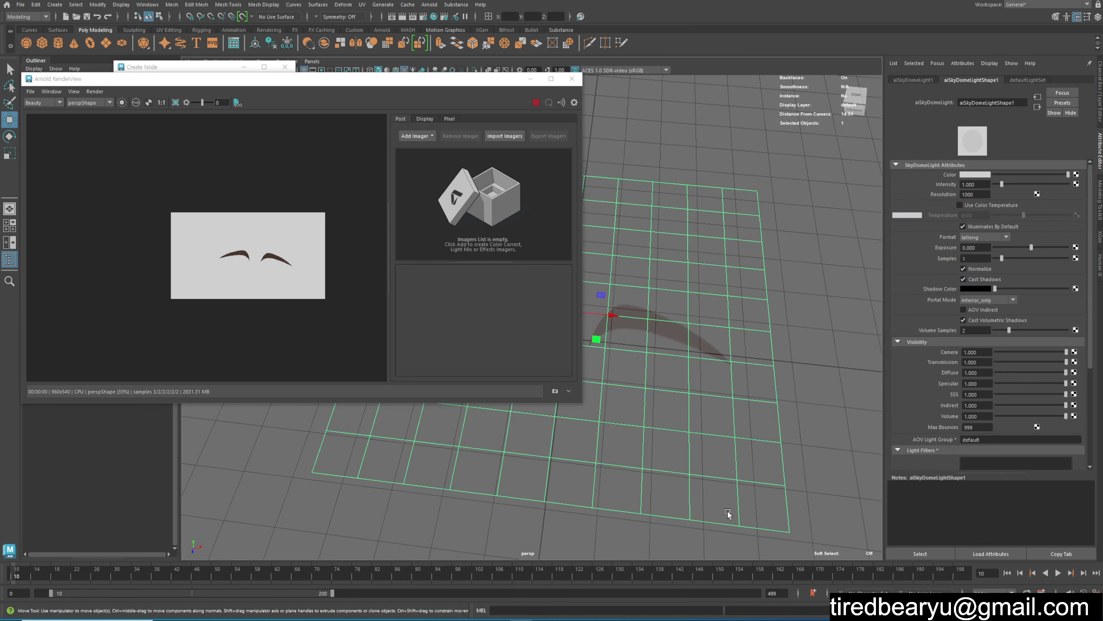